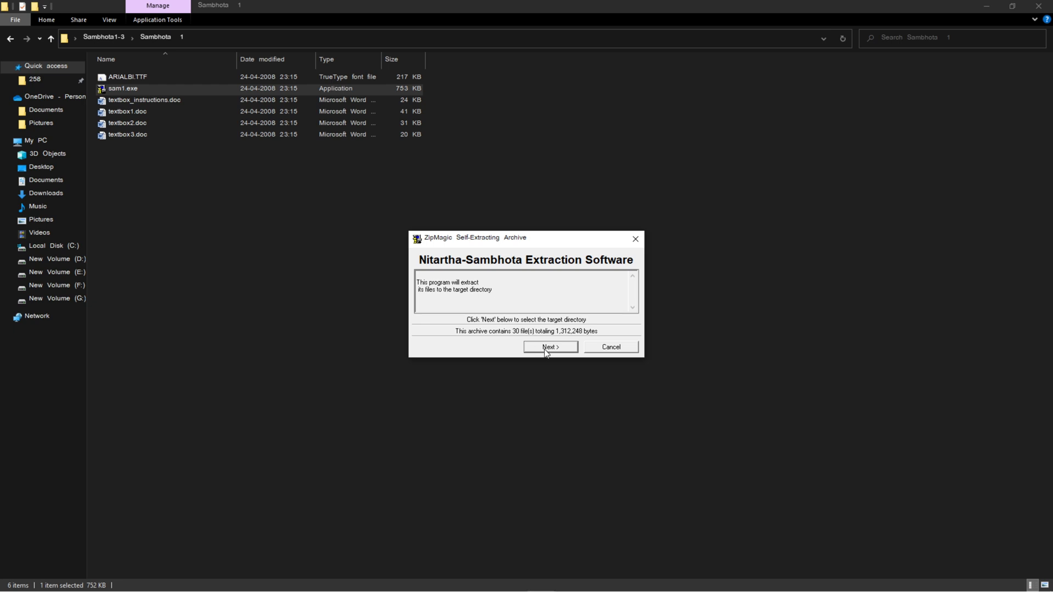
Step: Extract the sam1.exe archive to its default target directory and finish the extraction
{"action": "left_click", "coordinate": [549, 347]}
{"action": "left_click", "coordinate": [566, 342]}
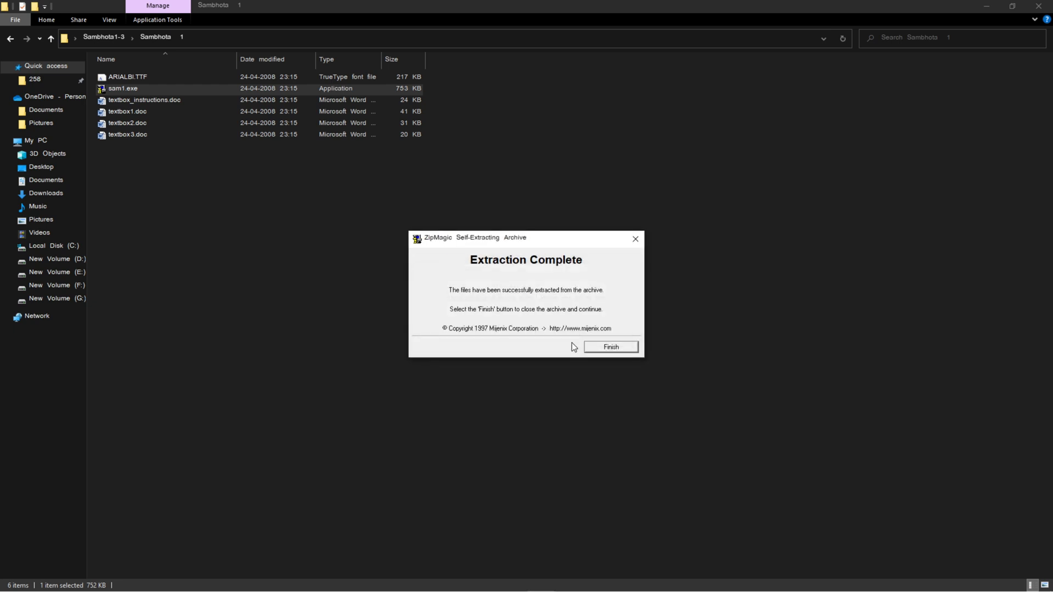
{"action": "left_click", "coordinate": [609, 349]}
Step: Run sam2.exe from the Sambhota 2 folder and extract its files to the default target directory
{"action": "key", "text": "alt+Up"}
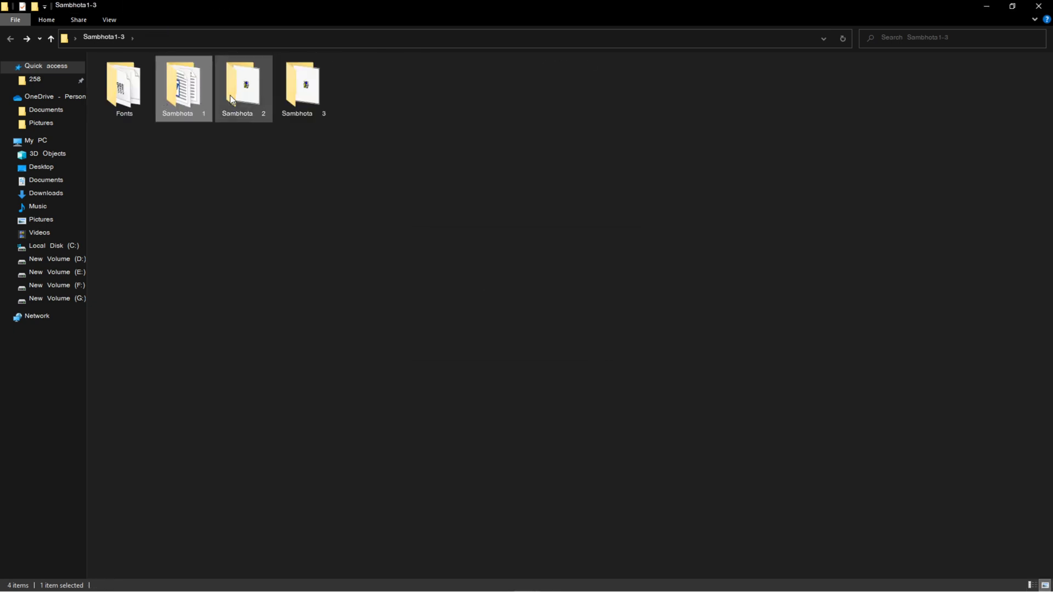
{"action": "double_click", "coordinate": [245, 101]}
{"action": "left_click", "coordinate": [124, 81]}
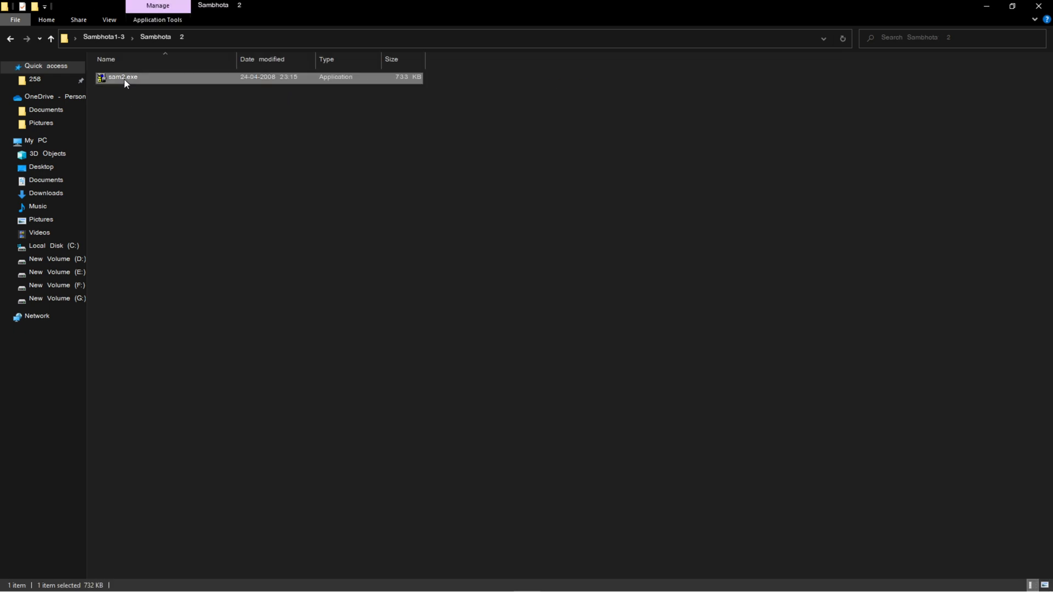
{"action": "double_click", "coordinate": [125, 82]}
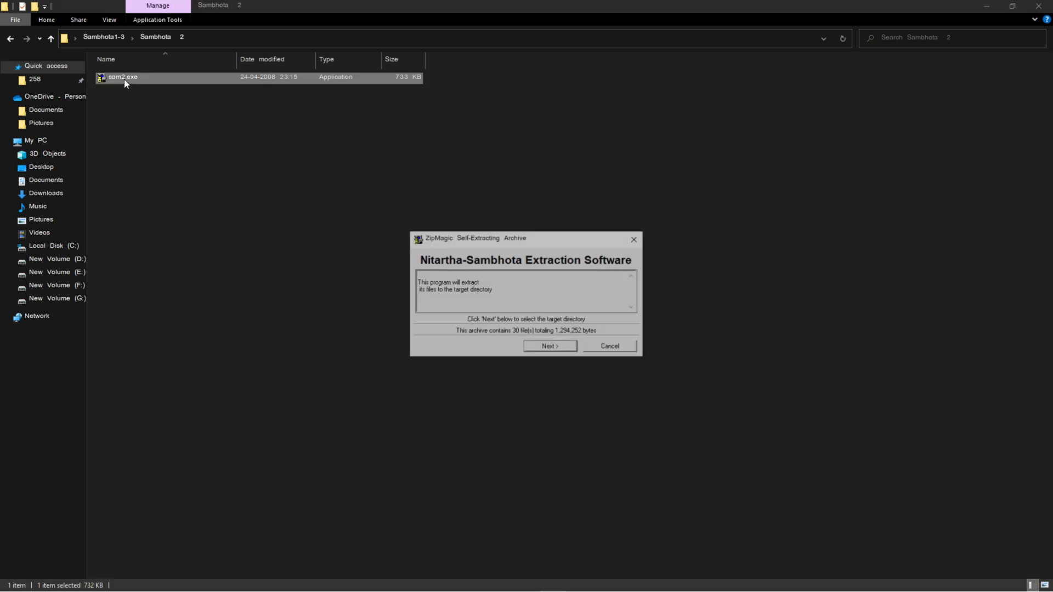
{"action": "left_click", "coordinate": [556, 347]}
{"action": "left_click", "coordinate": [557, 345]}
{"action": "left_click", "coordinate": [611, 347]}
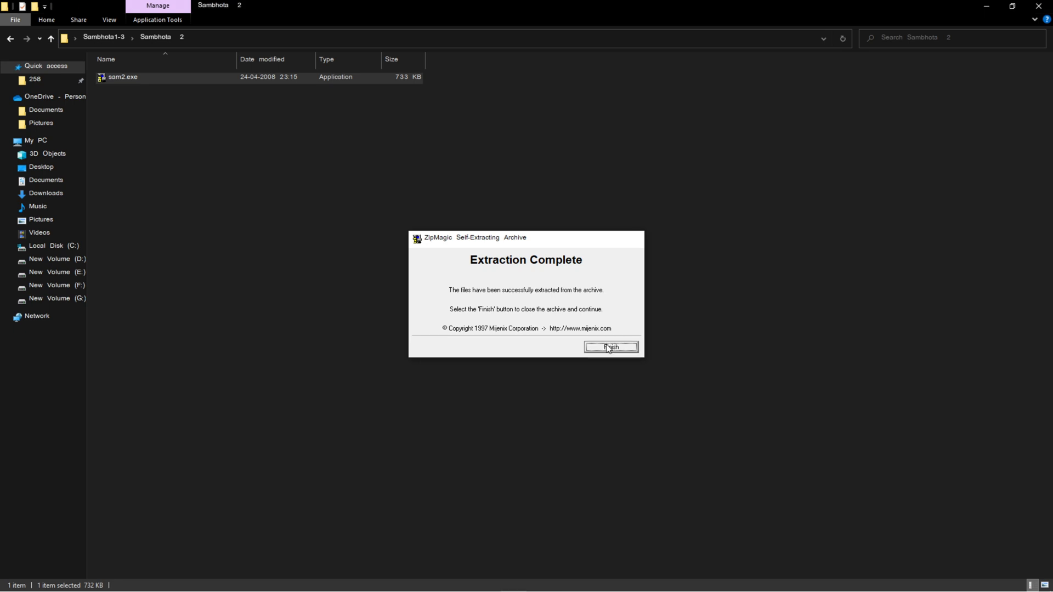
Step: Run sam3.exe from the Sambhota 3 folder and extract its files to the default target directory
{"action": "key", "text": "alt+Left"}
{"action": "double_click", "coordinate": [316, 109]}
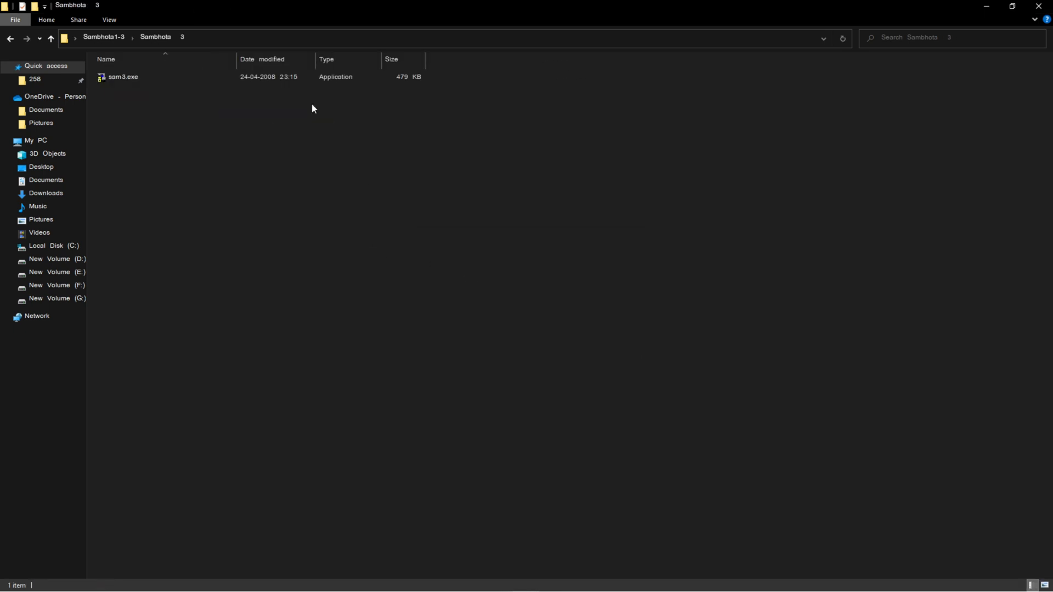
{"action": "double_click", "coordinate": [160, 77]}
{"action": "left_click", "coordinate": [563, 347]}
{"action": "left_click", "coordinate": [557, 347]}
{"action": "left_click", "coordinate": [611, 347]}
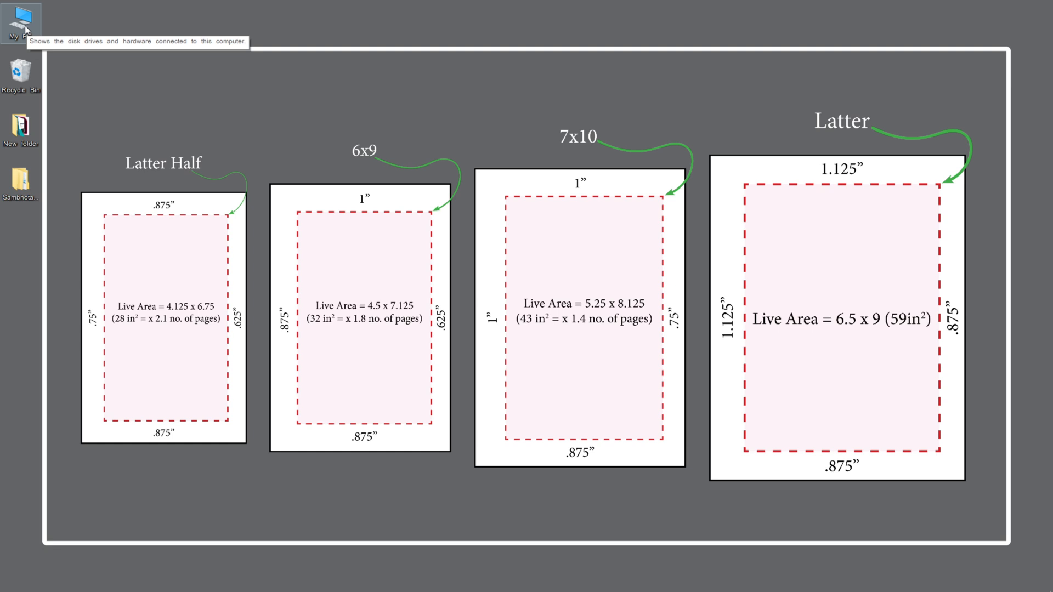
Step: Copy the SambhotaA.wll file from the Sambhota folder on Local Disk (C:) and close the file window
{"action": "double_click", "coordinate": [27, 29]}
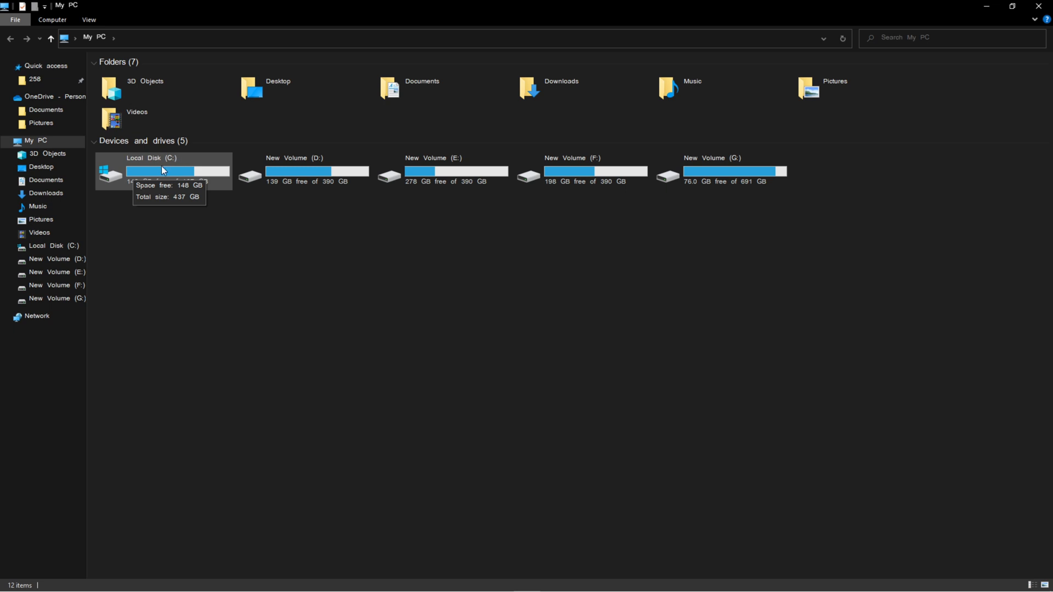
{"action": "double_click", "coordinate": [160, 164]}
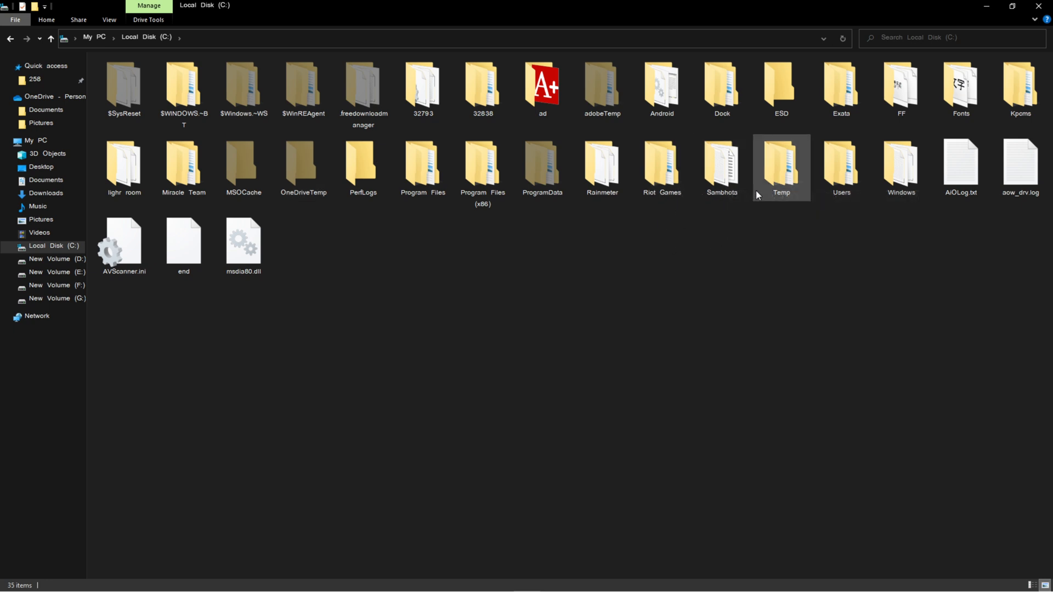
{"action": "double_click", "coordinate": [721, 182]}
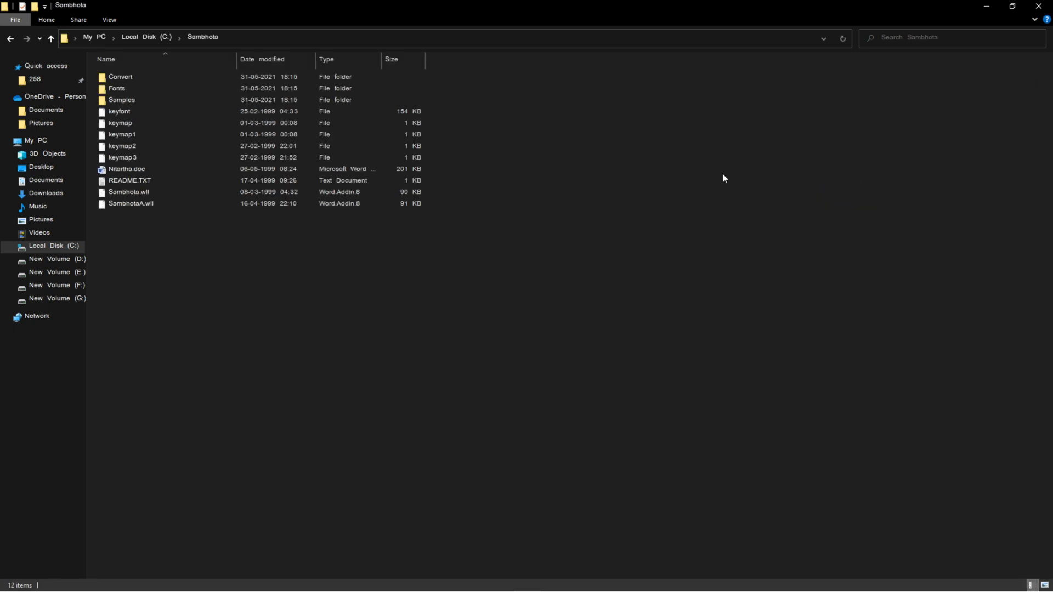
{"action": "right_click", "coordinate": [154, 203]}
{"action": "left_click", "coordinate": [57, 345]}
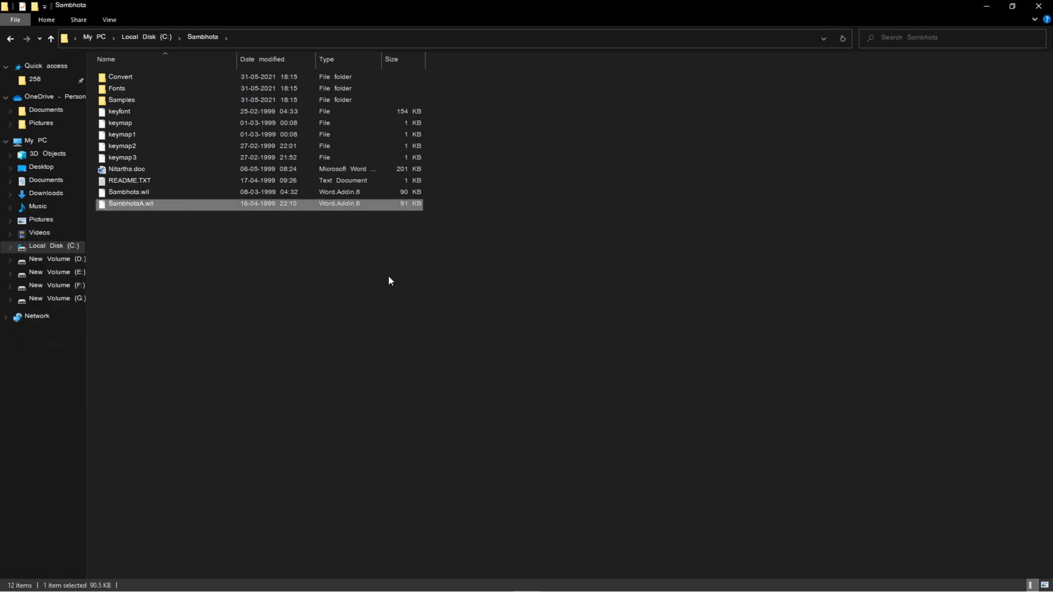
{"action": "left_click", "coordinate": [1046, 5]}
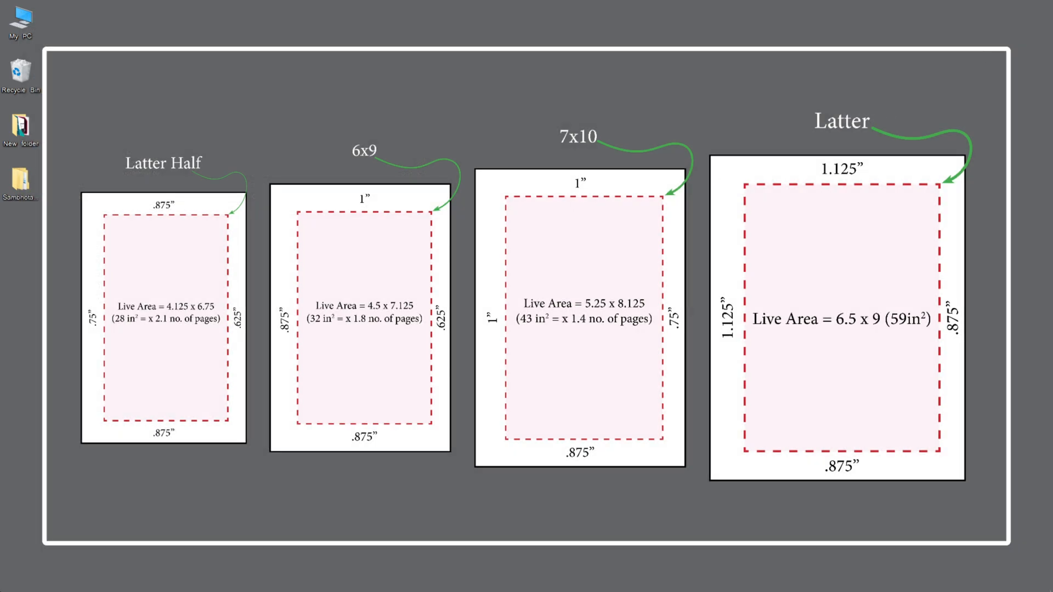
Step: Switch to Word 2016 and create a blank document
{"action": "left_click", "coordinate": [18, 576]}
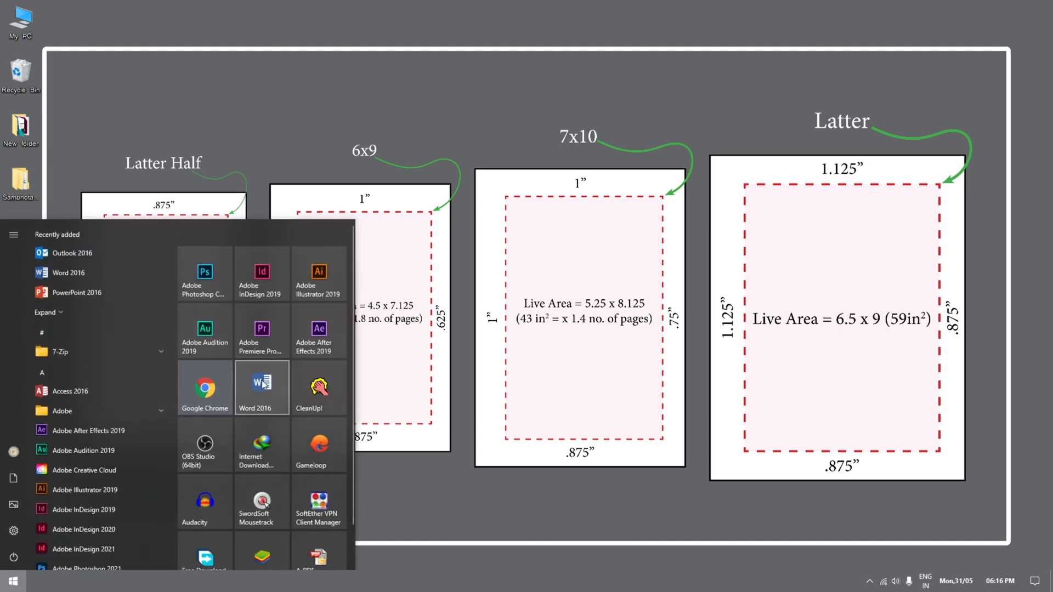
{"action": "left_click", "coordinate": [261, 380]}
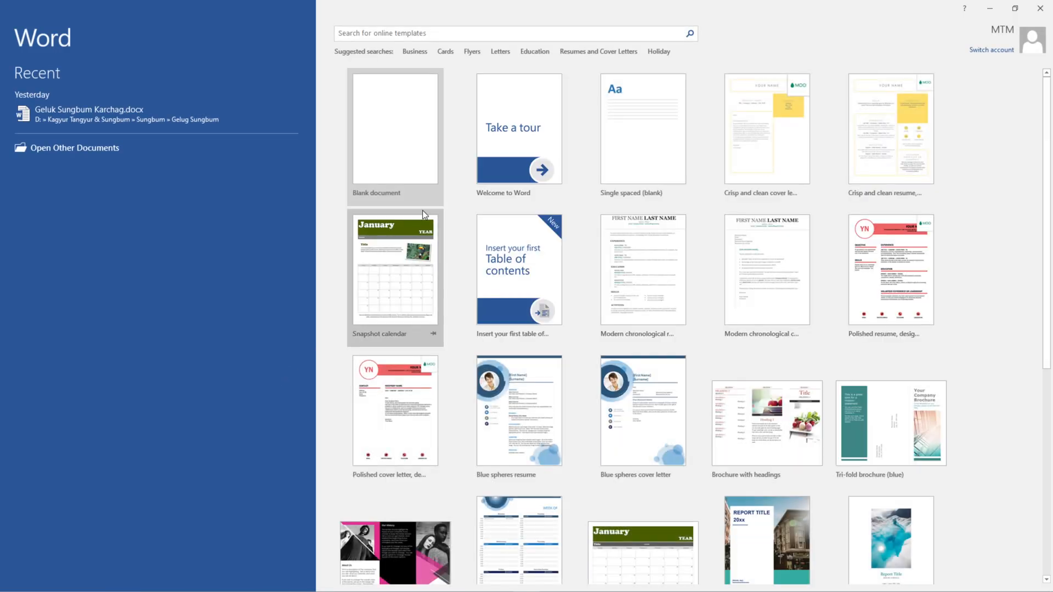
{"action": "left_click", "coordinate": [420, 161]}
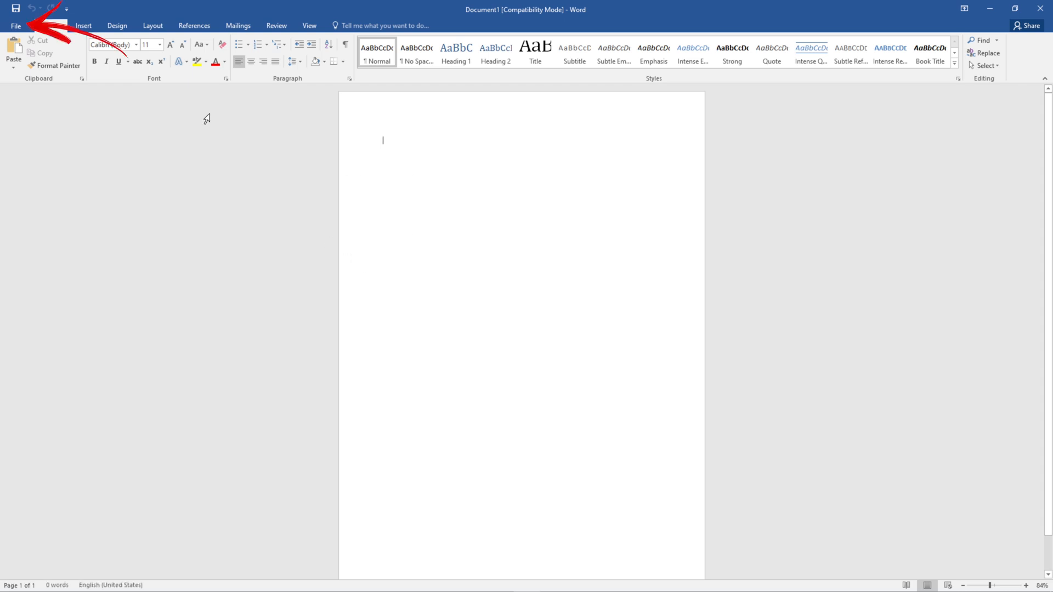
Step: Open the File Locations settings from the General section of Word's Advanced options
{"action": "left_click", "coordinate": [7, 26]}
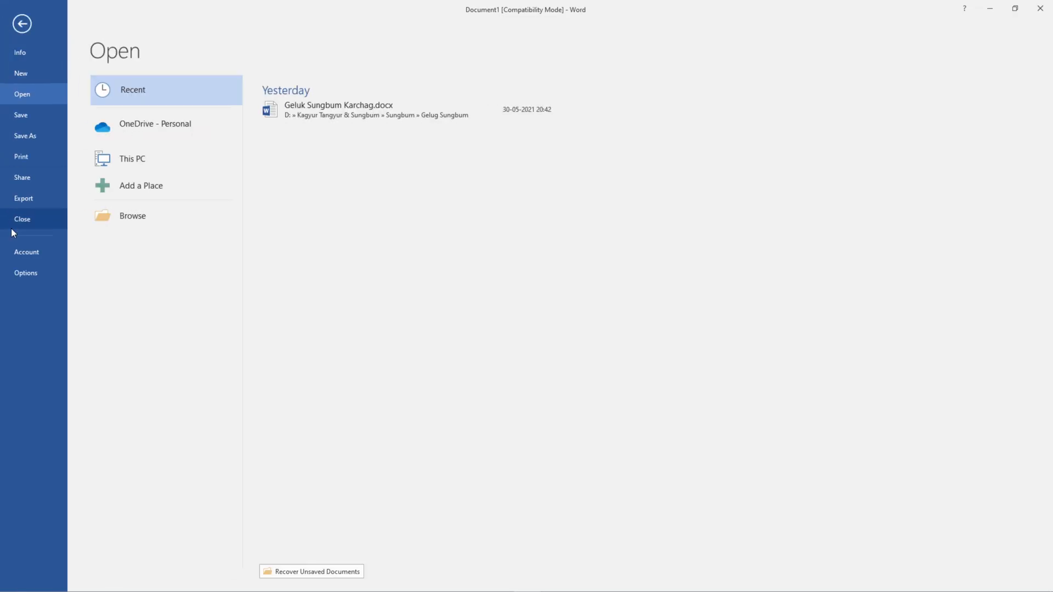
{"action": "left_click", "coordinate": [25, 274]}
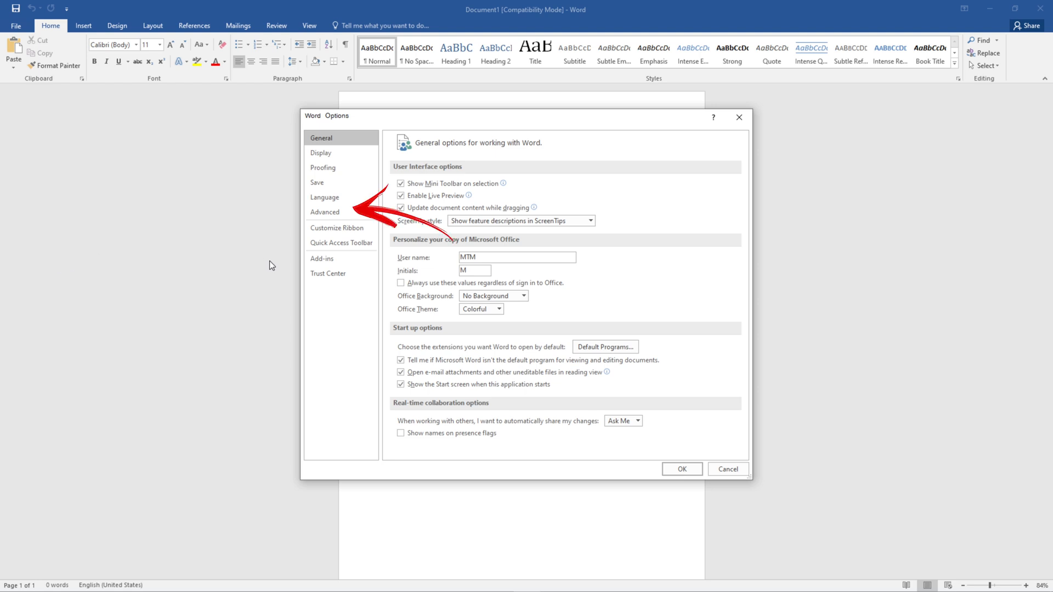
{"action": "left_click", "coordinate": [344, 219]}
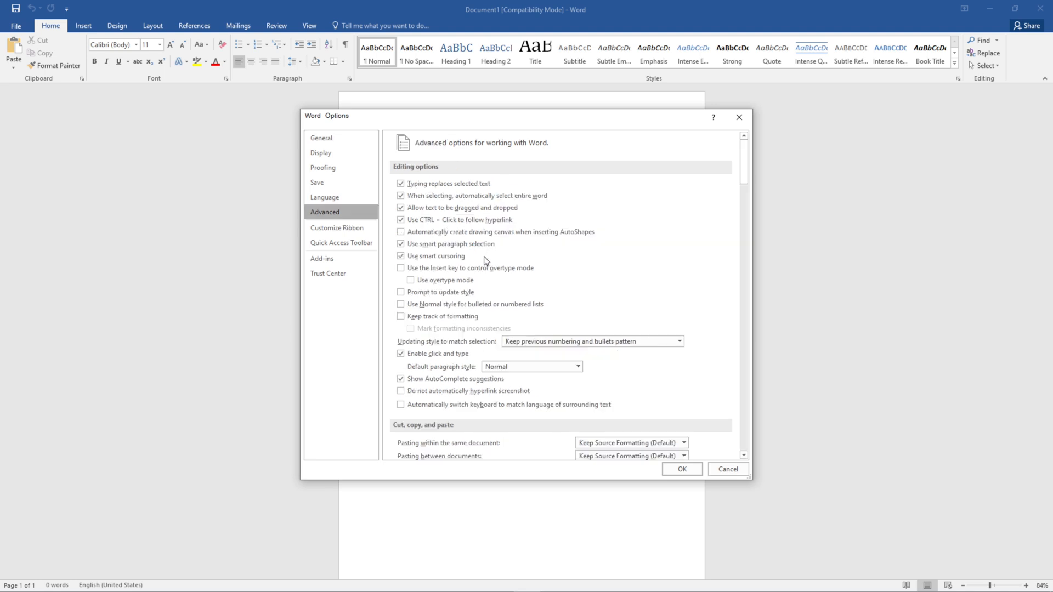
{"action": "scroll", "coordinate": [486, 261], "scroll_direction": "down", "scroll_amount": 5}
{"action": "scroll", "coordinate": [485, 260], "scroll_direction": "down", "scroll_amount": 3}
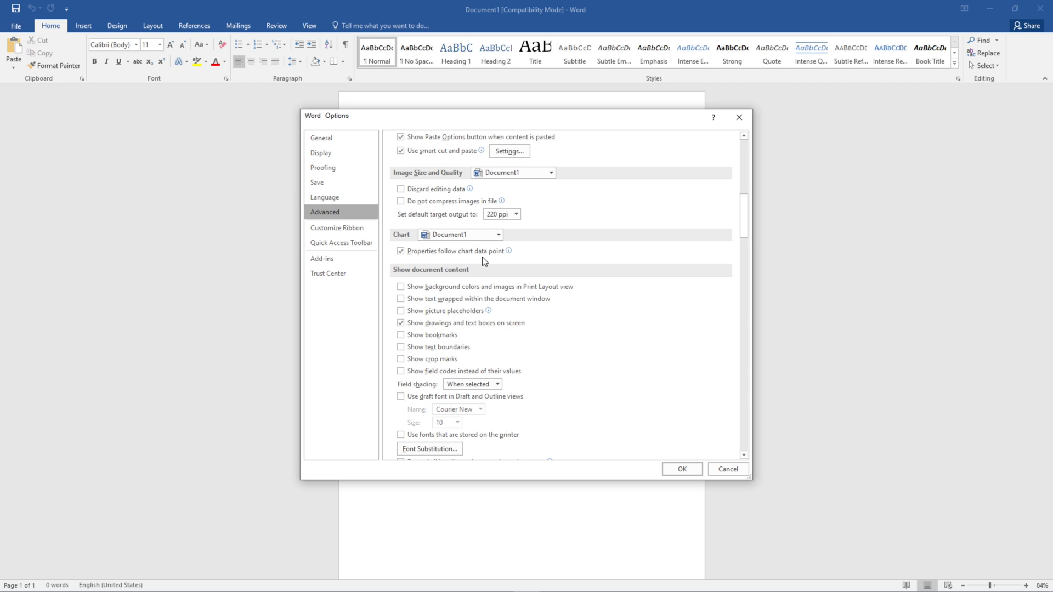
{"action": "scroll", "coordinate": [484, 260], "scroll_direction": "down", "scroll_amount": 3}
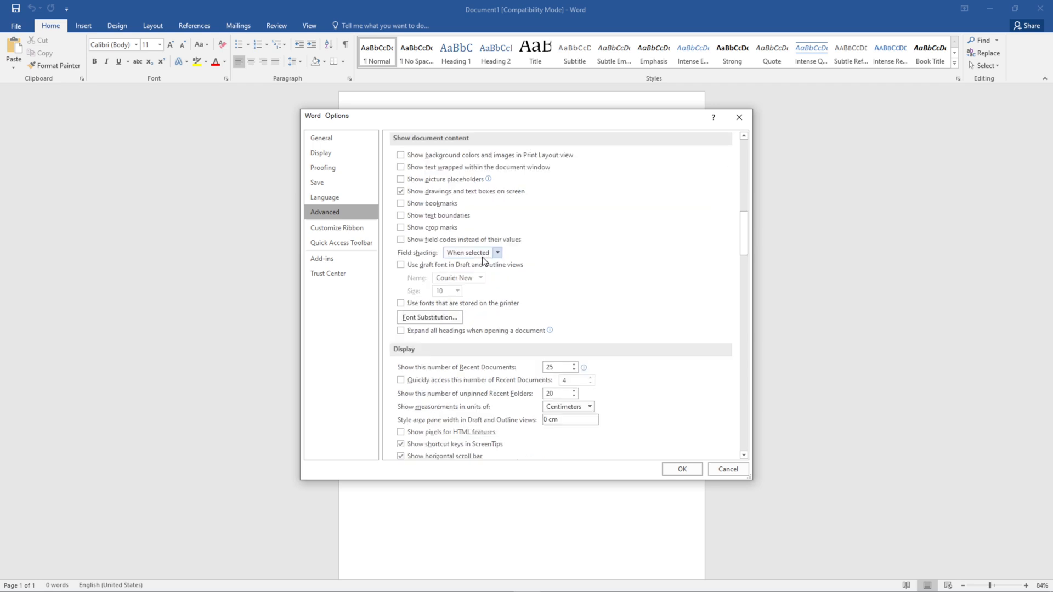
{"action": "scroll", "coordinate": [484, 261], "scroll_direction": "down", "scroll_amount": 3}
{"action": "scroll", "coordinate": [484, 260], "scroll_direction": "down", "scroll_amount": 3}
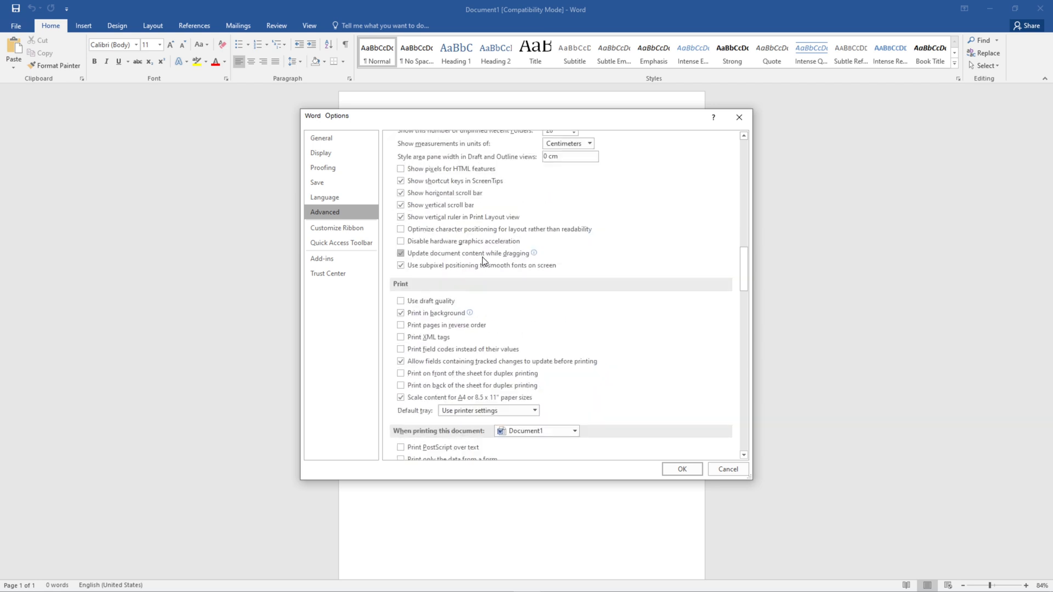
{"action": "scroll", "coordinate": [484, 261], "scroll_direction": "down", "scroll_amount": 12}
{"action": "scroll", "coordinate": [444, 319], "scroll_direction": "down", "scroll_amount": 5}
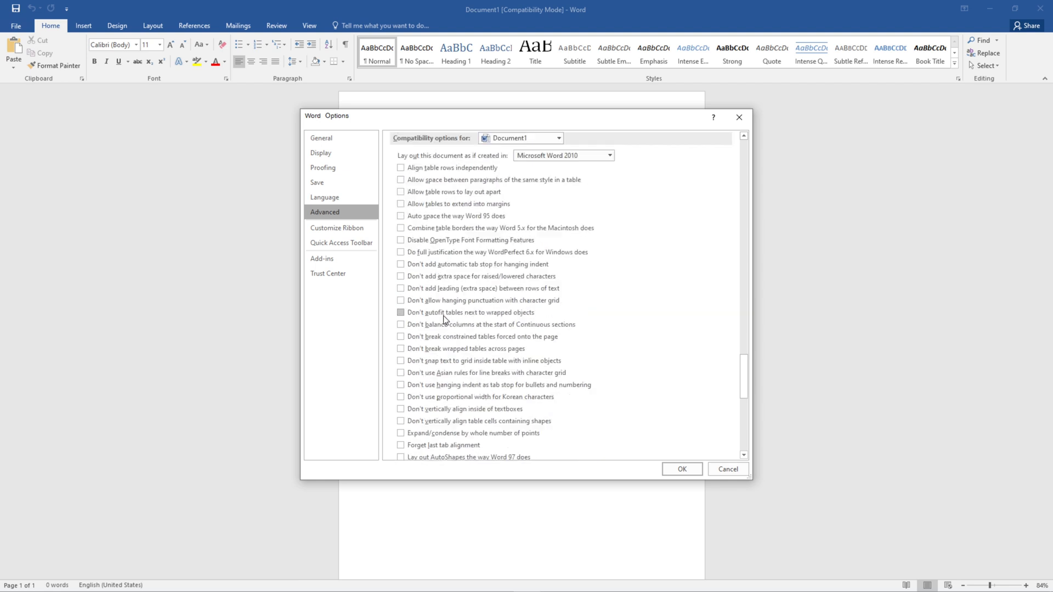
{"action": "scroll", "coordinate": [444, 319], "scroll_direction": "down", "scroll_amount": 5}
{"action": "scroll", "coordinate": [439, 323], "scroll_direction": "up", "scroll_amount": 12}
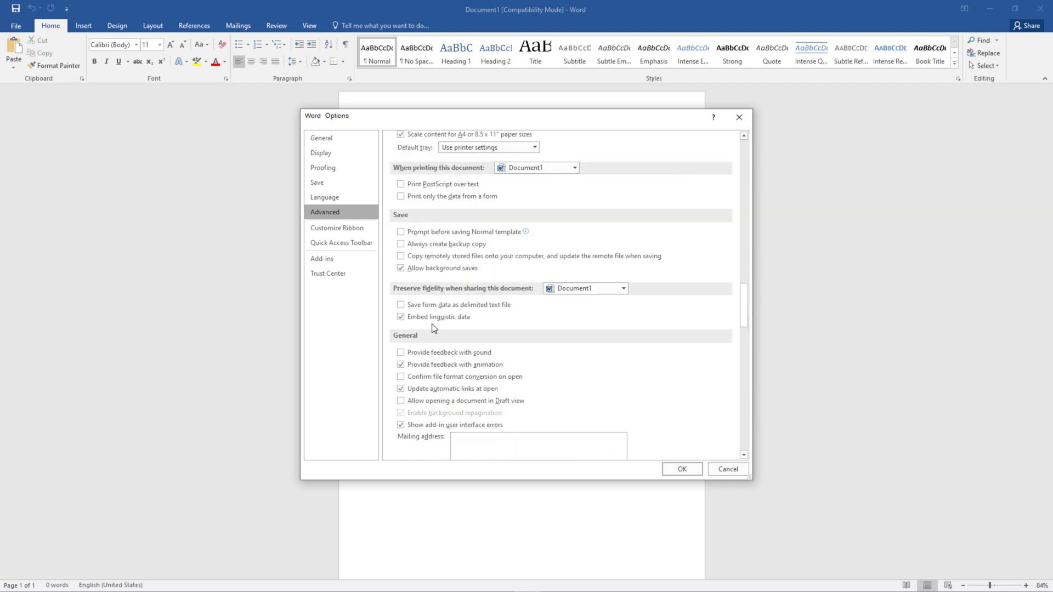
{"action": "scroll", "coordinate": [427, 347], "scroll_direction": "down", "scroll_amount": 3}
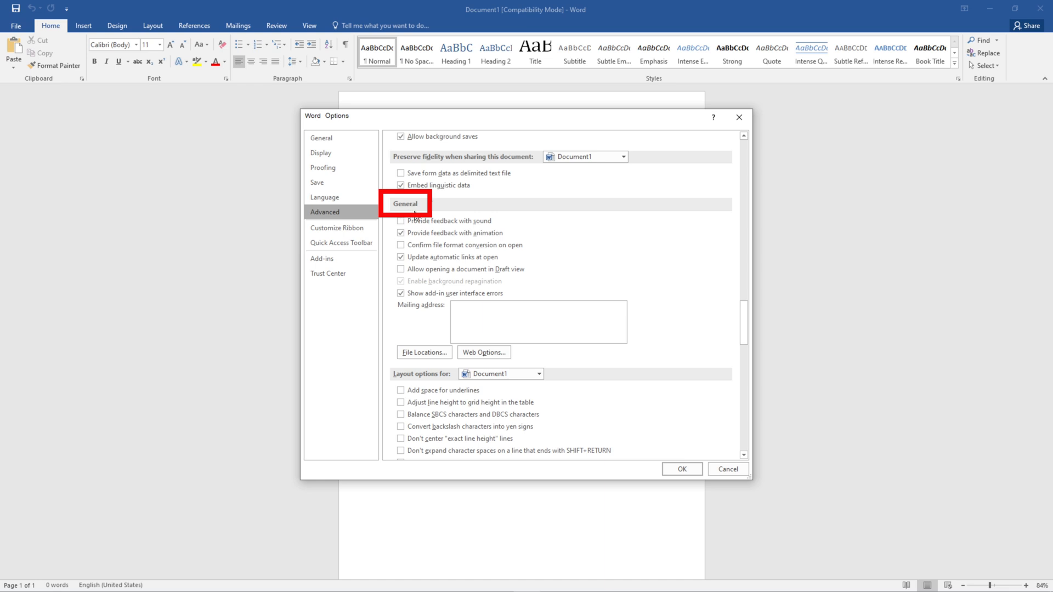
{"action": "left_click", "coordinate": [432, 352]}
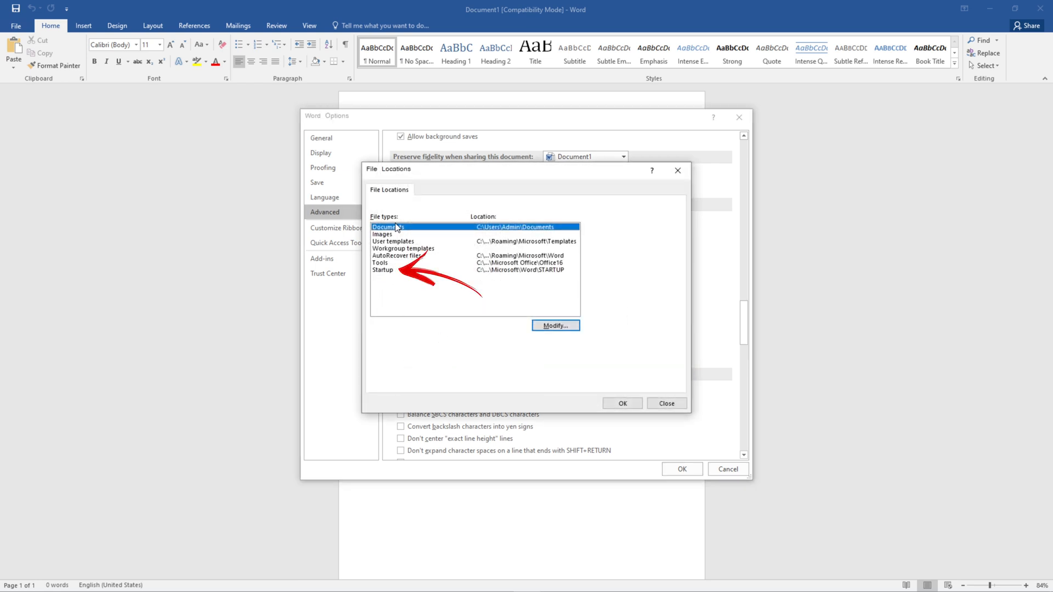
Step: Open the Startup file location for modification, paste the copied SambhotaA.wll into its STARTUP folder and accept the location
{"action": "left_click", "coordinate": [383, 272]}
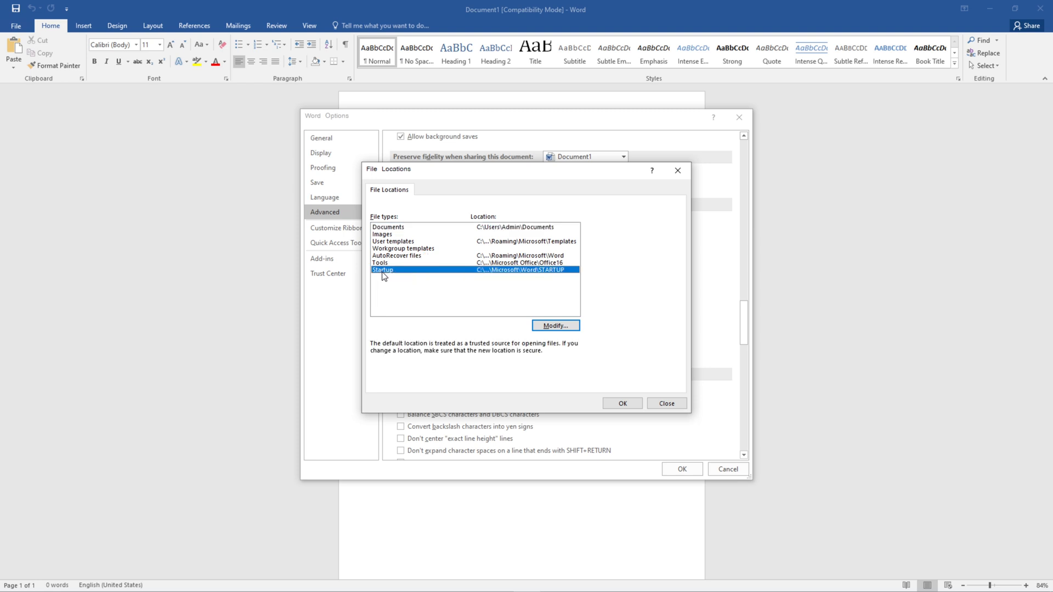
{"action": "left_click", "coordinate": [555, 326]}
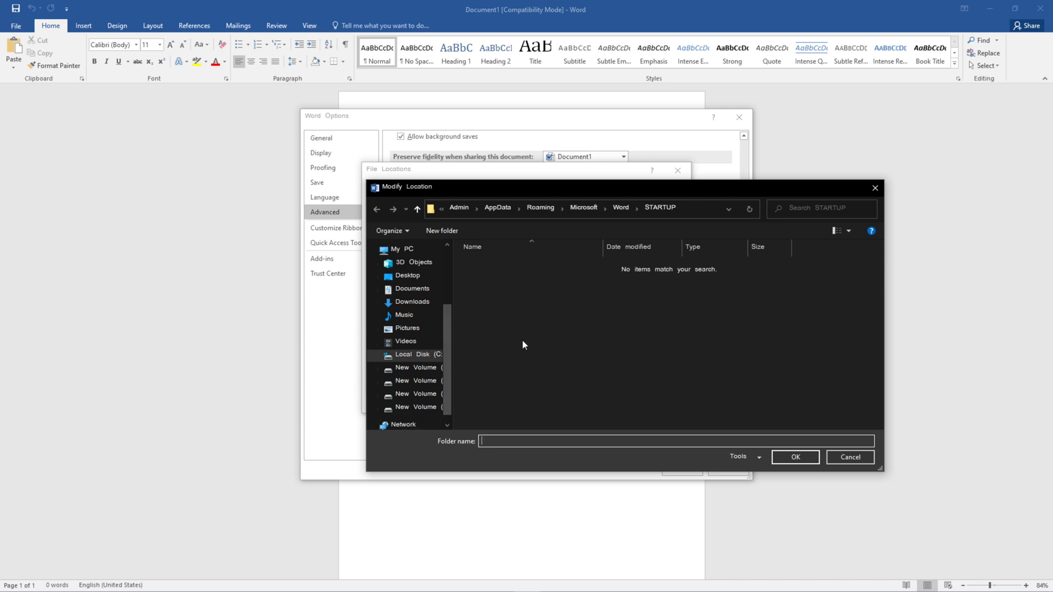
{"action": "right_click", "coordinate": [523, 337]}
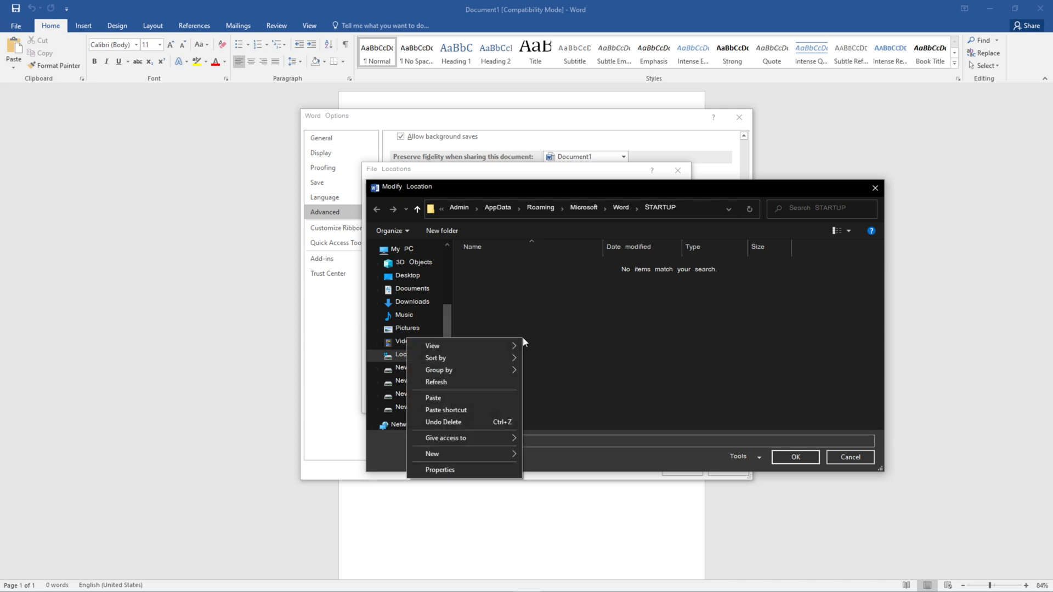
{"action": "left_click", "coordinate": [471, 402]}
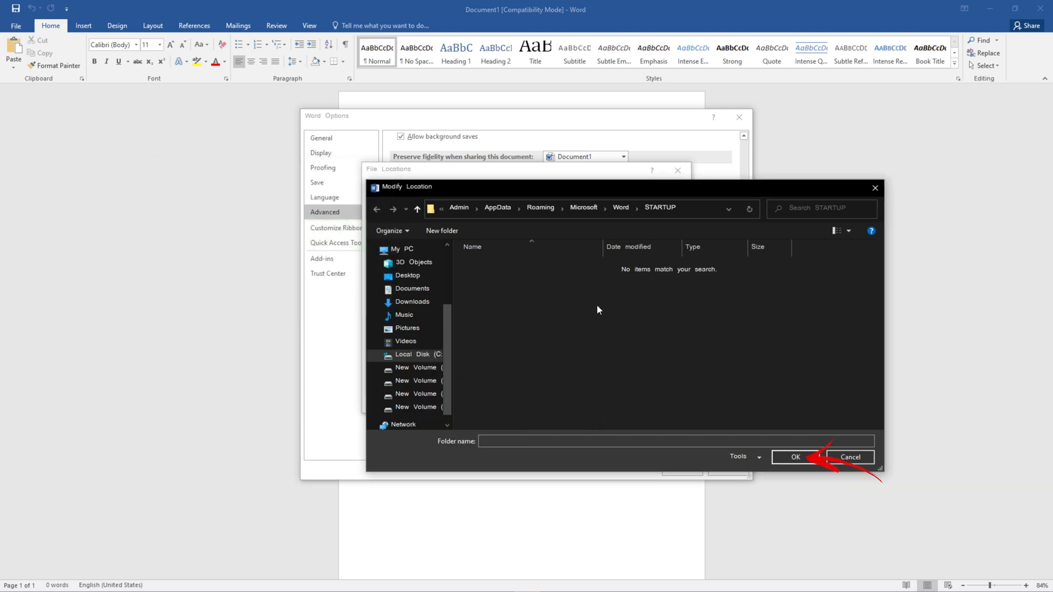
{"action": "left_click", "coordinate": [800, 459]}
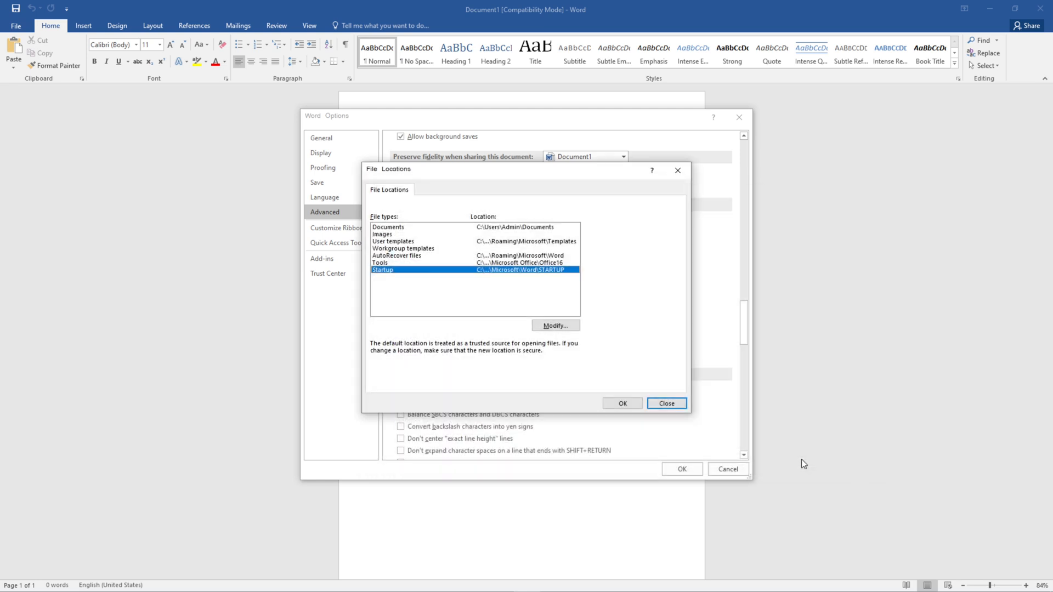
Step: Confirm the file locations and Word options, and close Word
{"action": "left_click", "coordinate": [624, 405]}
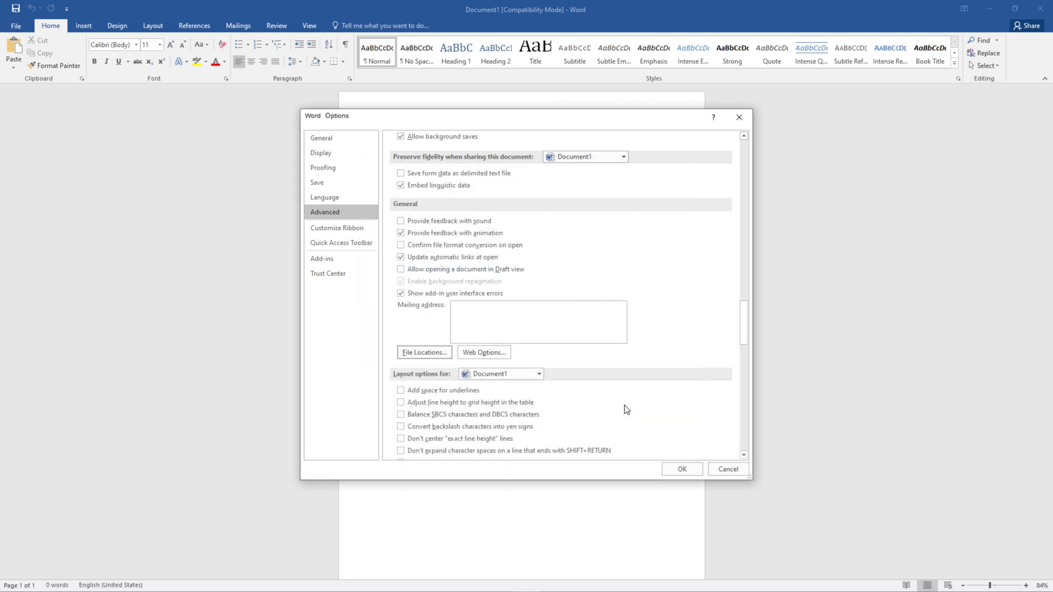
{"action": "left_click", "coordinate": [683, 469]}
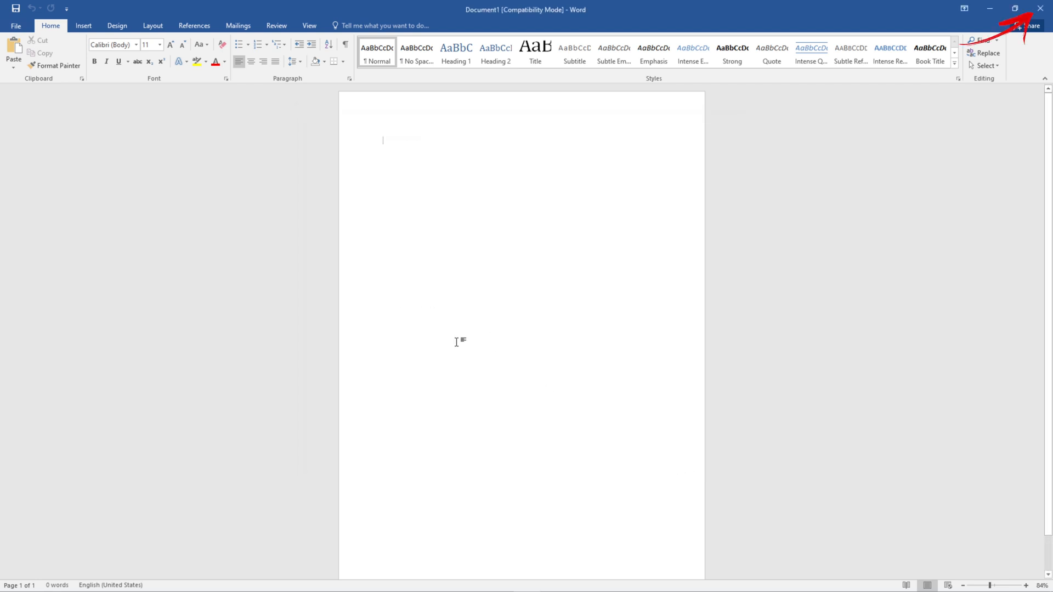
{"action": "left_click", "coordinate": [1049, 6]}
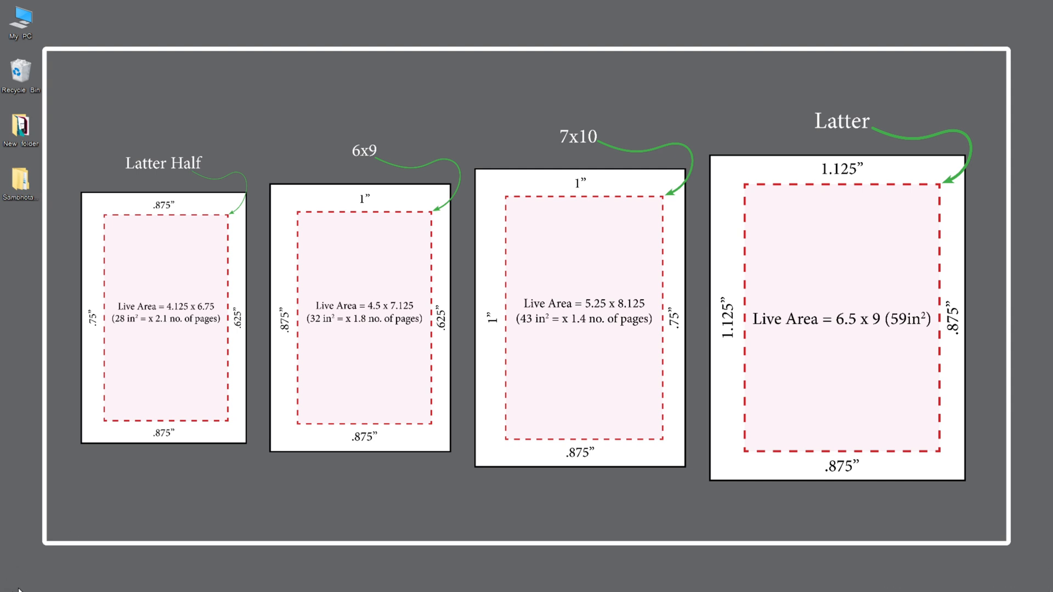
Step: Start Word 2016 and create a blank document
{"action": "left_click", "coordinate": [13, 586]}
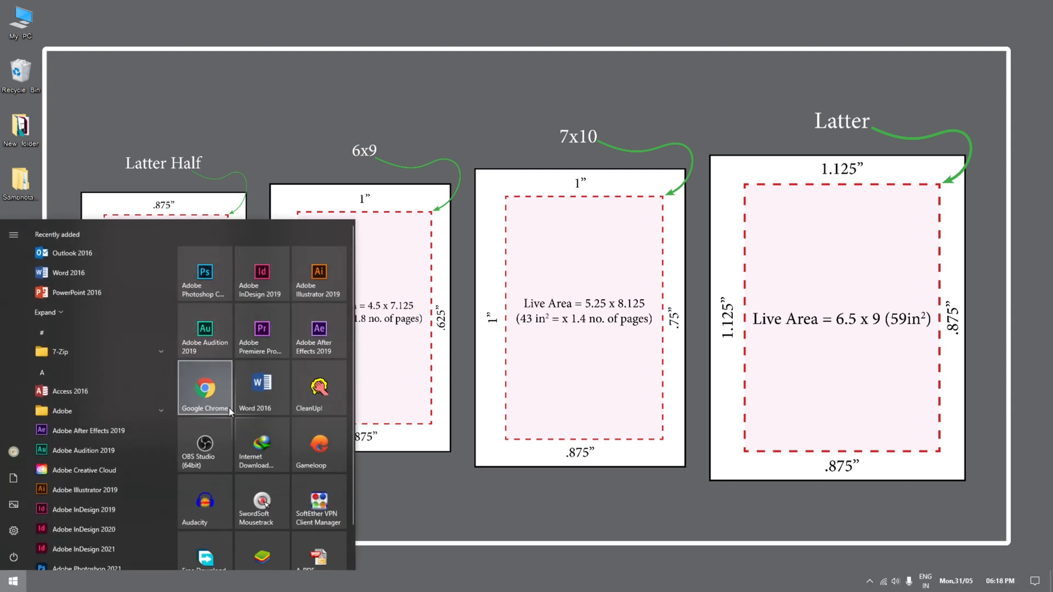
{"action": "left_click", "coordinate": [246, 405]}
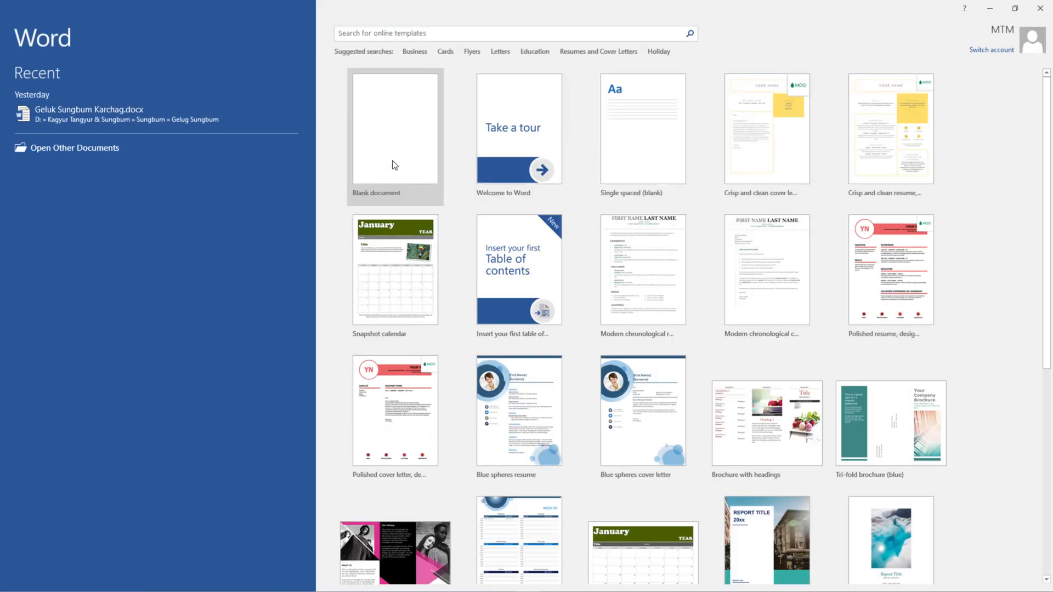
{"action": "left_click", "coordinate": [401, 160]}
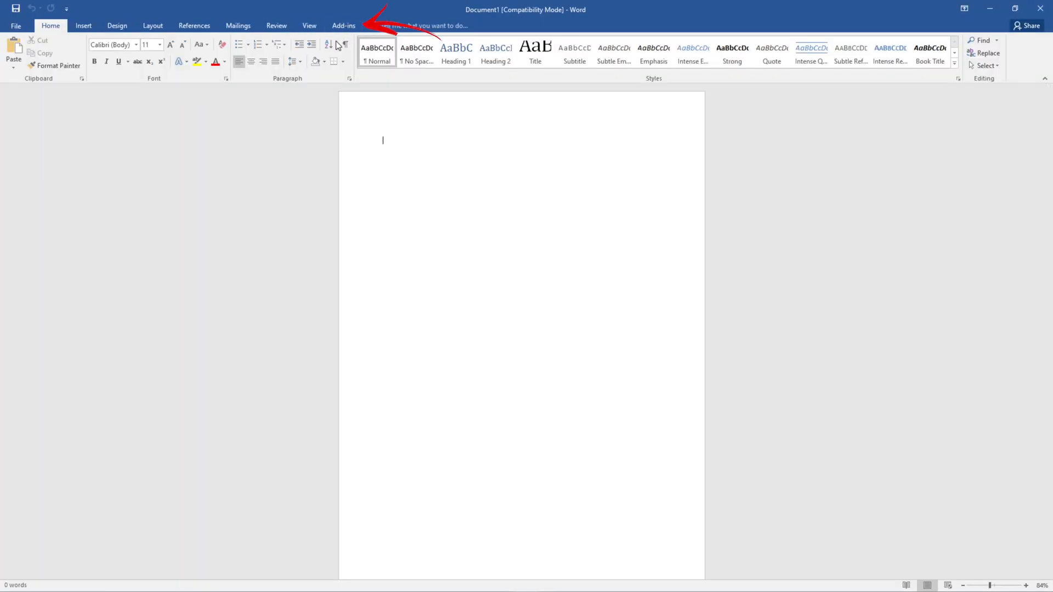
Step: Enter the test characters "@$)'@:", remove the last three, and continue with a run of Tibetan test characters in the Dedris-a font
{"action": "type", "text": "@$)'@:"}
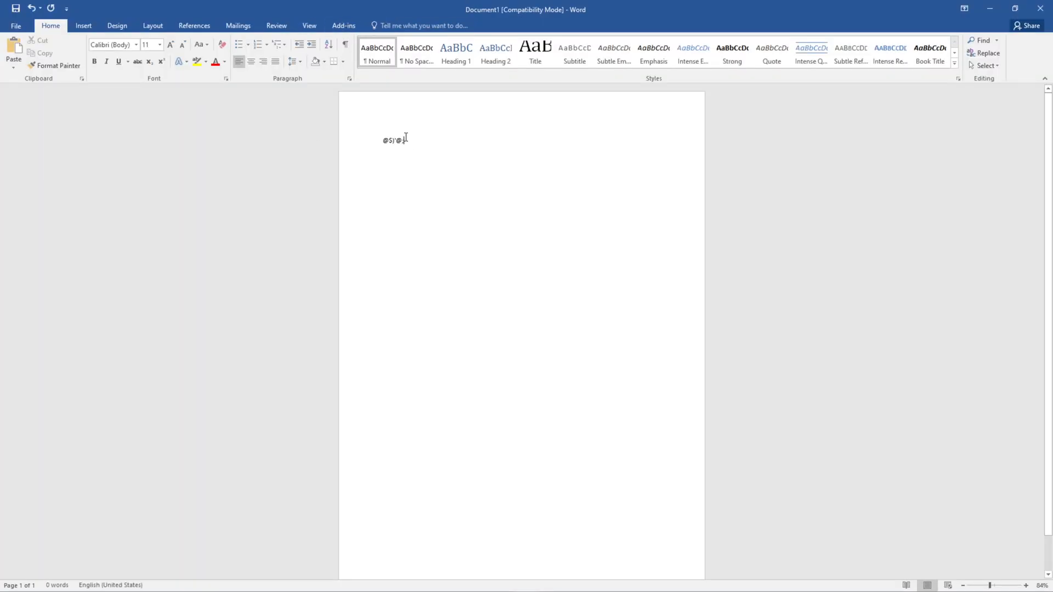
{"action": "key", "text": "BackSpace"}
{"action": "key", "text": "BackSpace"}
{"action": "key", "text": "BackSpace"}
{"action": "type", "text": "ཧྱགཧཇཡཇགྱགཇ"}
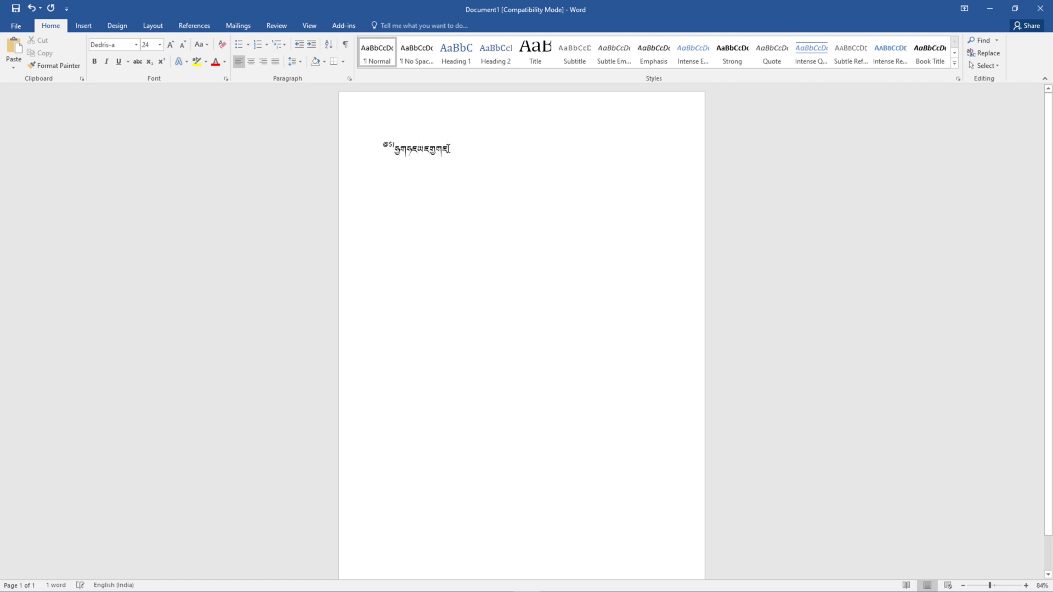
Step: Erase all the test characters from the page
{"action": "key", "text": "BackSpace"}
{"action": "key", "text": "BackSpace"}
{"action": "key", "text": "BackSpace"}
{"action": "key", "text": "BackSpace"}
{"action": "key", "text": "BackSpace"}
{"action": "key", "text": "BackSpace"}
{"action": "key", "text": "BackSpace"}
{"action": "key", "text": "BackSpace"}
{"action": "key", "text": "BackSpace"}
{"action": "key", "text": "BackSpace"}
{"action": "key", "text": "BackSpace"}
{"action": "key", "text": "BackSpace"}
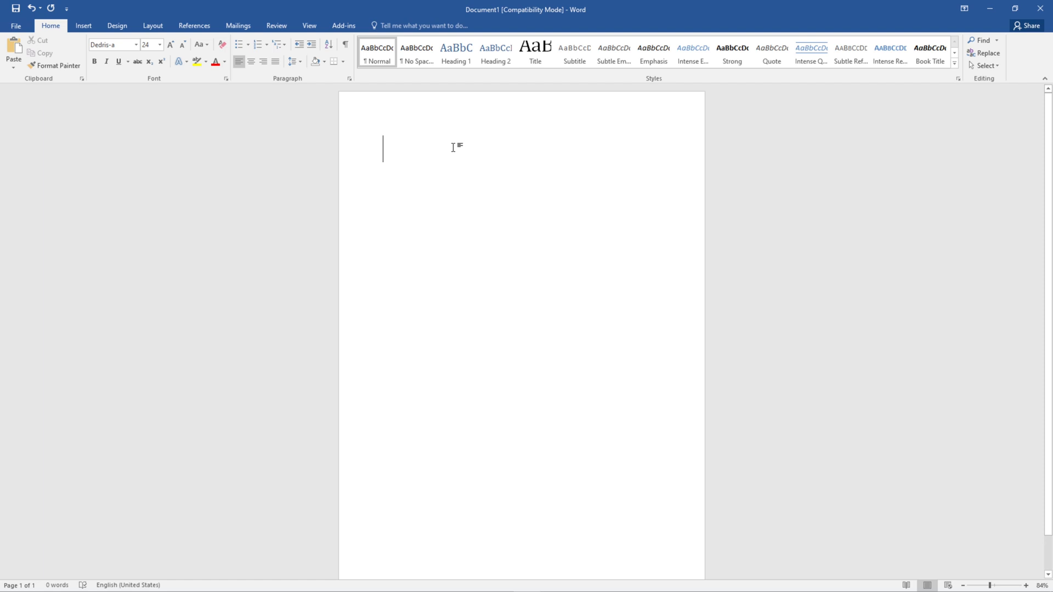
Step: Close Word without saving the document, and reopen Word 2016 with a new blank document
{"action": "left_click", "coordinate": [1045, 4]}
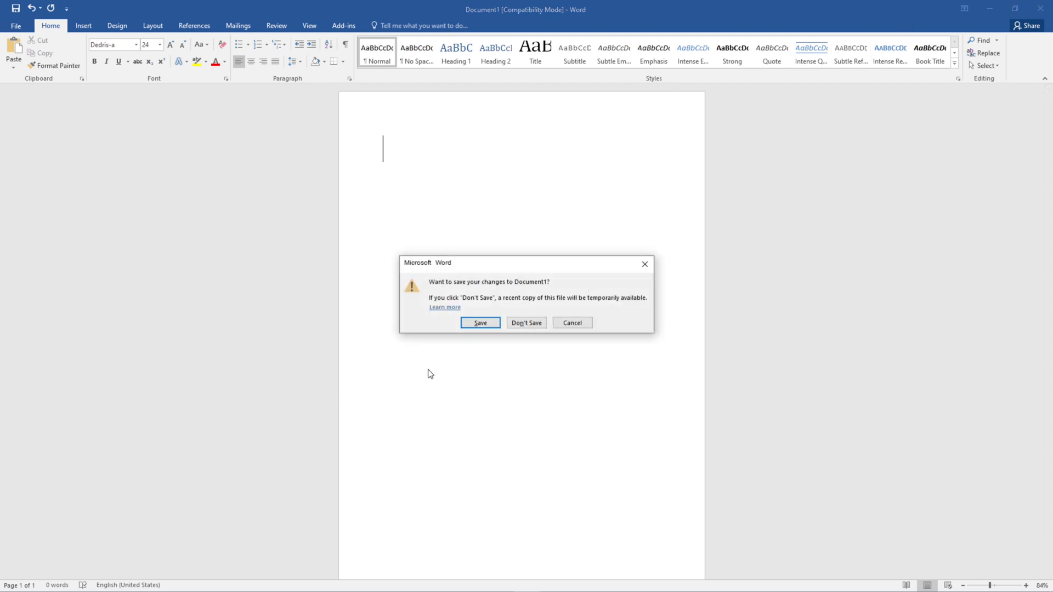
{"action": "left_click", "coordinate": [526, 323]}
{"action": "key", "text": "super"}
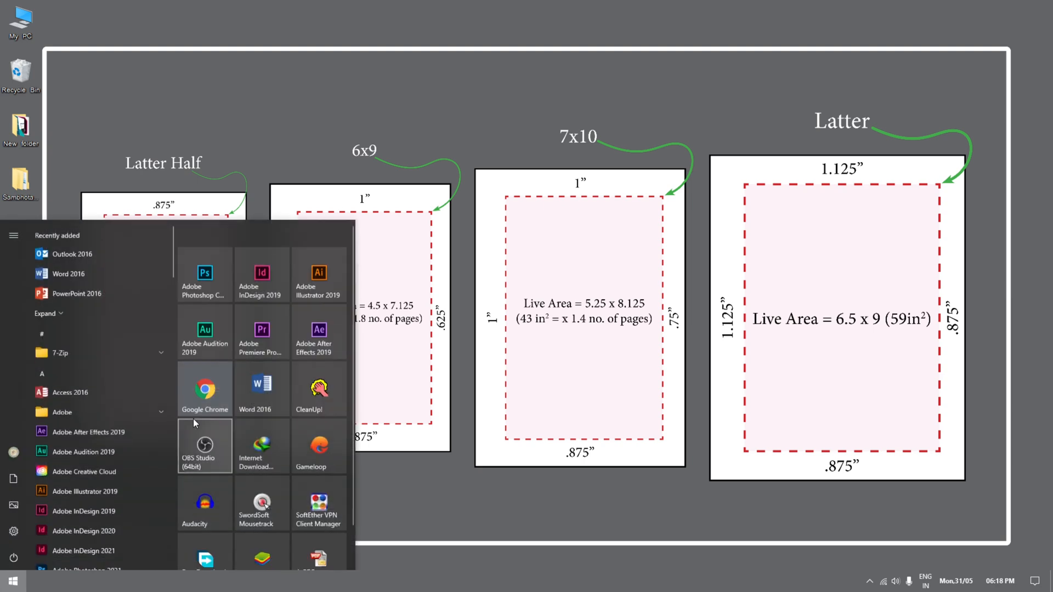
{"action": "left_click", "coordinate": [272, 387]}
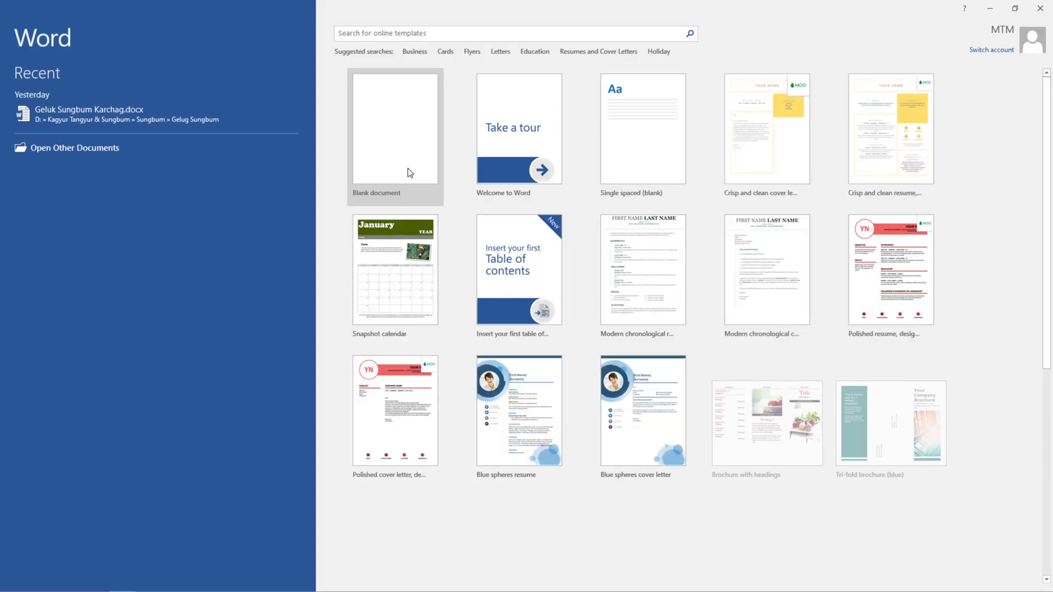
{"action": "left_click", "coordinate": [407, 169]}
Step: Enter "@" followed by a line of Tibetan test characters, select the line and deselect it
{"action": "type", "text": "@རྒྱགད"}
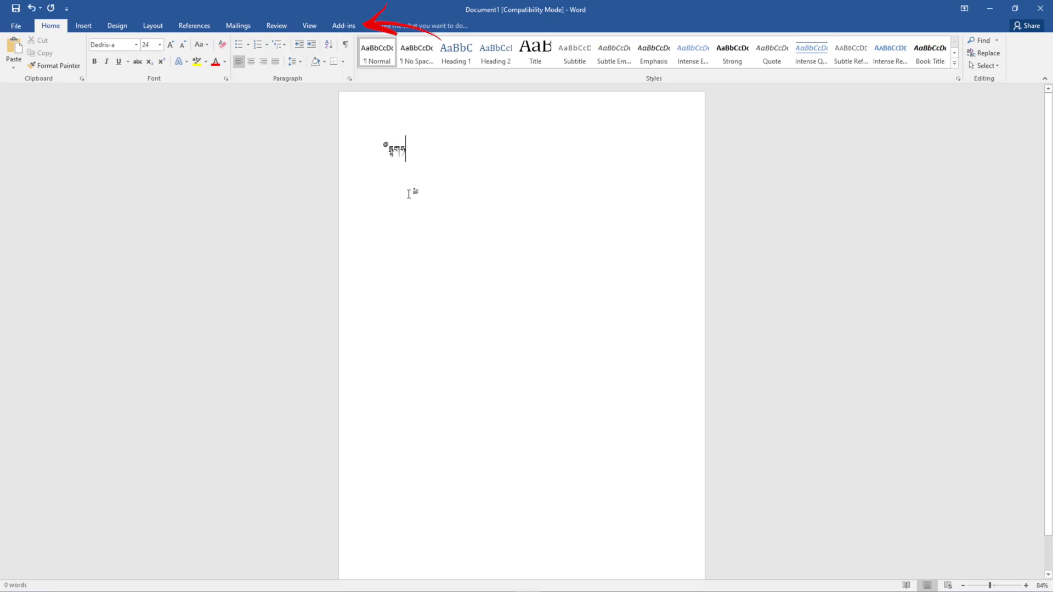
{"action": "type", "text": "སྒྲིགདཧཏཧཧཏ"}
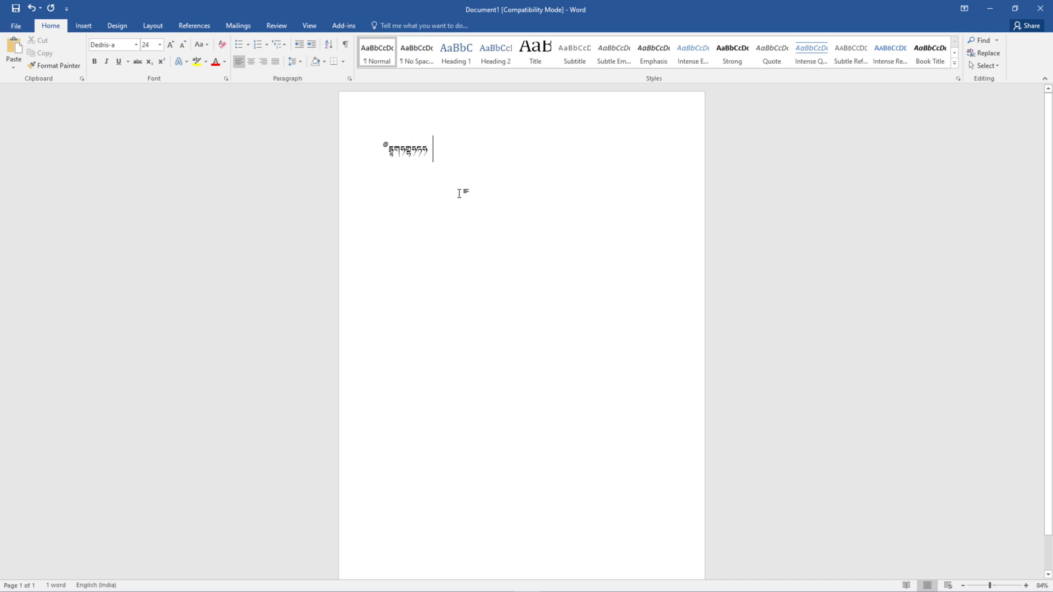
{"action": "left_click_drag", "start_coordinate": [457, 158], "coordinate": [332, 186]}
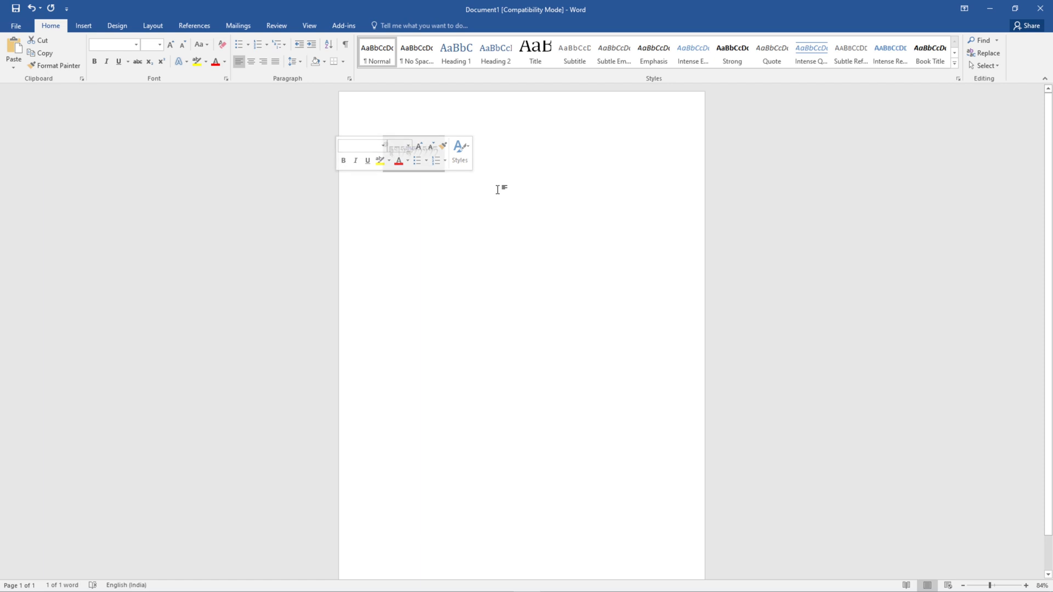
{"action": "left_click", "coordinate": [521, 196]}
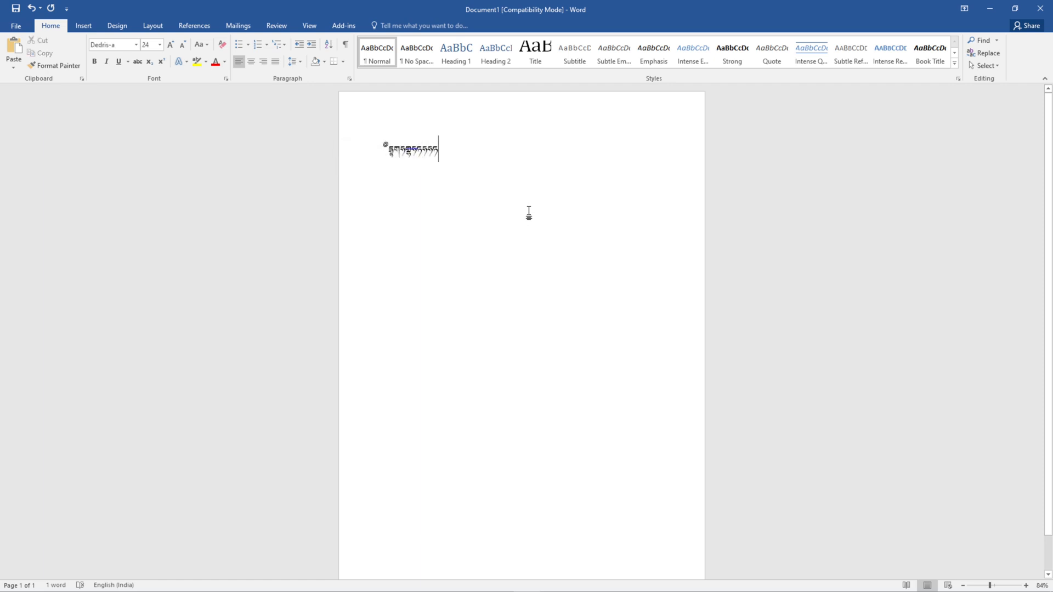
Step: Delete the whole line of Tibetan test text so the document is empty
{"action": "key", "text": "BackSpace"}
{"action": "key", "text": "BackSpace"}
{"action": "key", "text": "BackSpace"}
{"action": "key", "text": "BackSpace"}
{"action": "key", "text": "BackSpace"}
{"action": "key", "text": "BackSpace"}
{"action": "key", "text": "BackSpace"}
{"action": "key", "text": "BackSpace"}
{"action": "key", "text": "BackSpace"}
{"action": "key", "text": "BackSpace"}
{"action": "key", "text": "BackSpace"}
{"action": "key", "text": "BackSpace"}
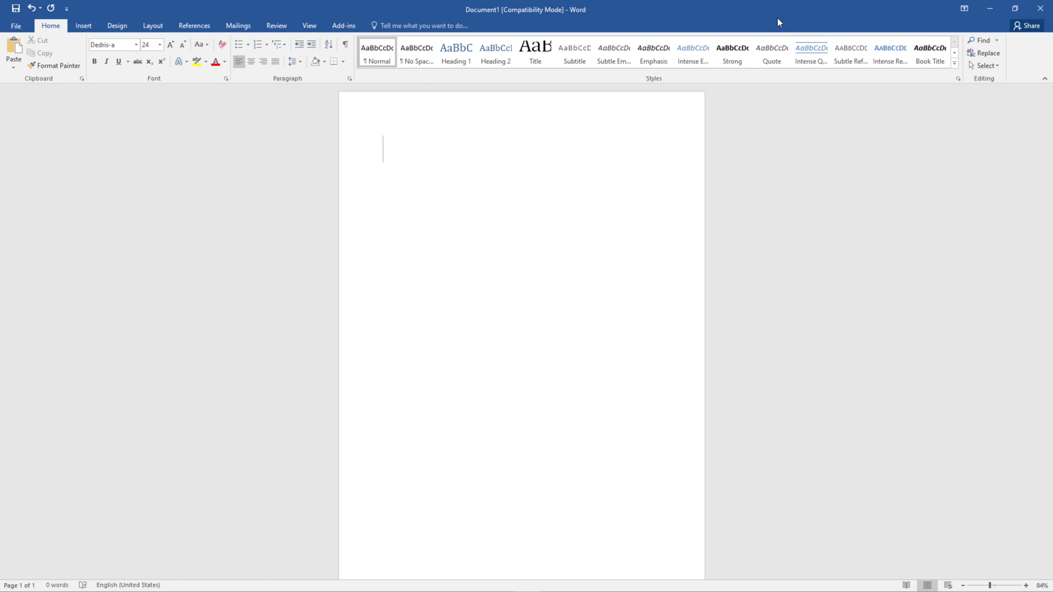
Step: View the add-in's Tibetan On, Tibetan Off and font commands, and close Word without saving the document
{"action": "left_click", "coordinate": [331, 27]}
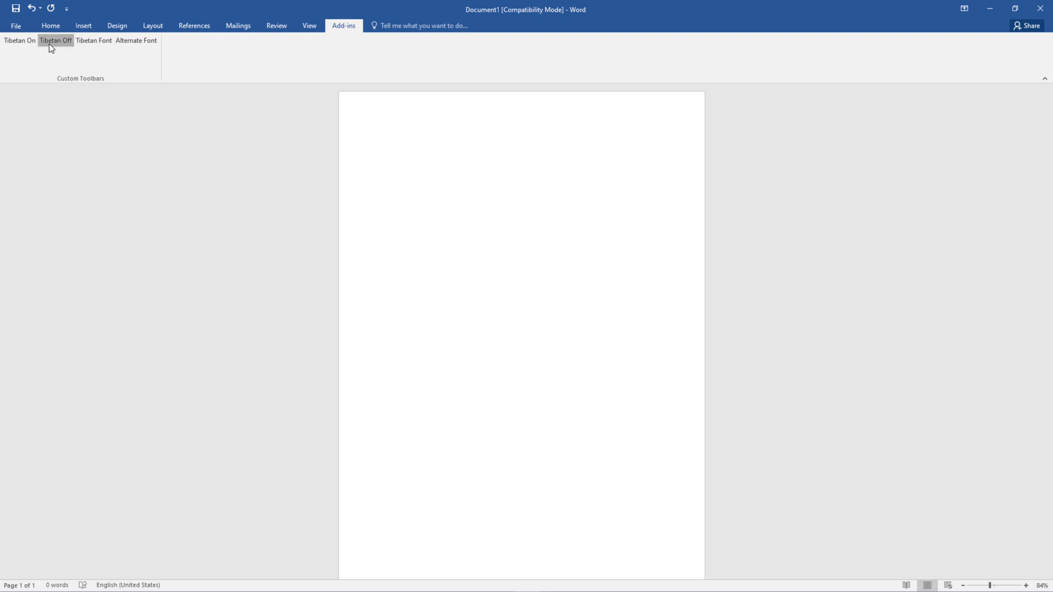
{"action": "left_click", "coordinate": [57, 26]}
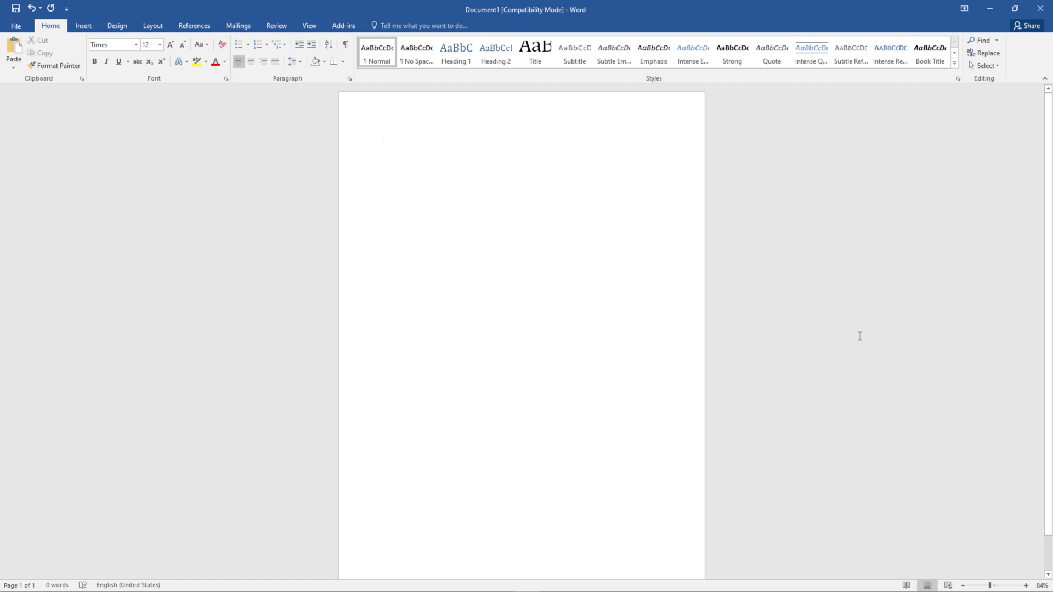
{"action": "left_click", "coordinate": [1049, 5]}
{"action": "left_click", "coordinate": [538, 326]}
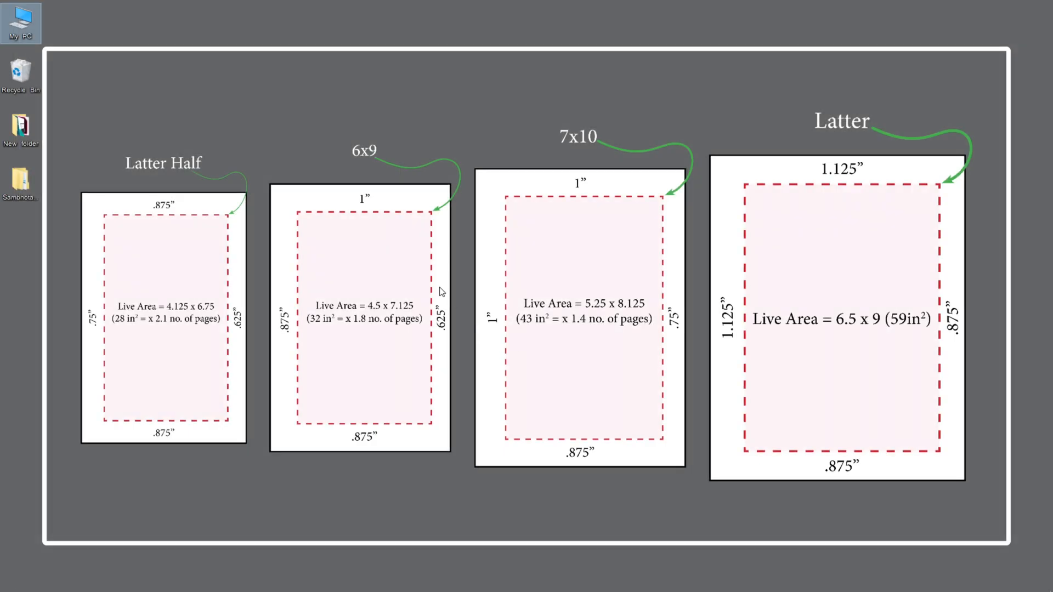
{"action": "right_click", "coordinate": [317, 287]}
{"action": "left_click", "coordinate": [389, 324]}
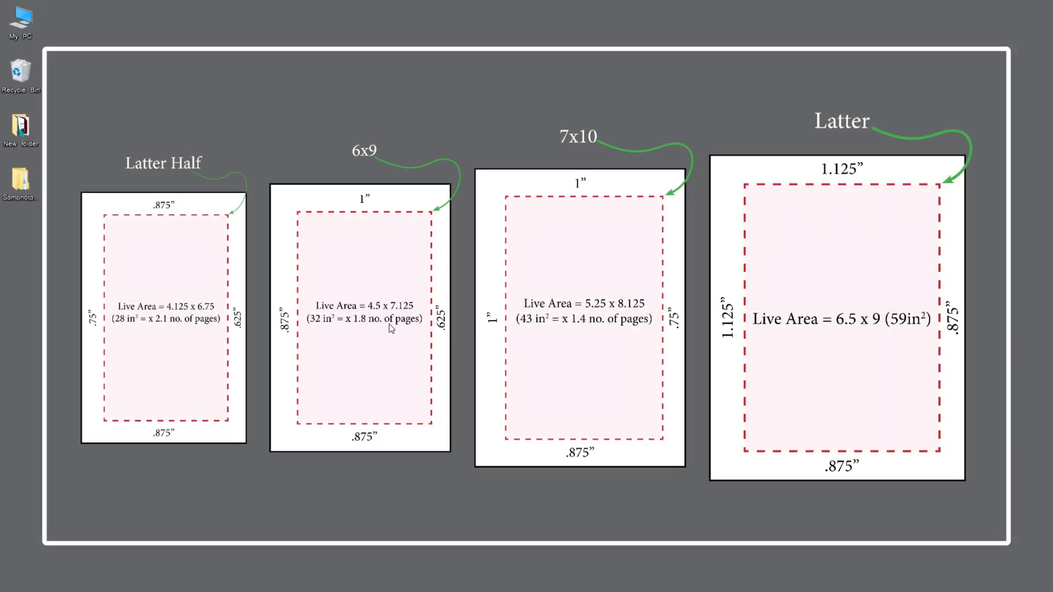